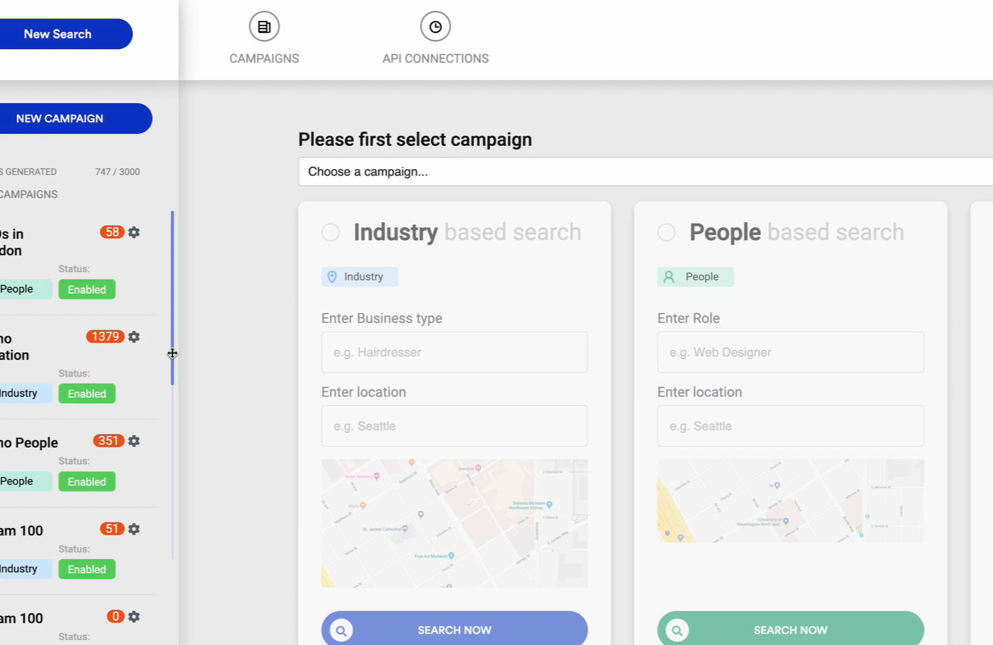
Create a new Industry-type campaign named 'DEMO A'.
{"action": "left_click", "coordinate": [57, 122]}
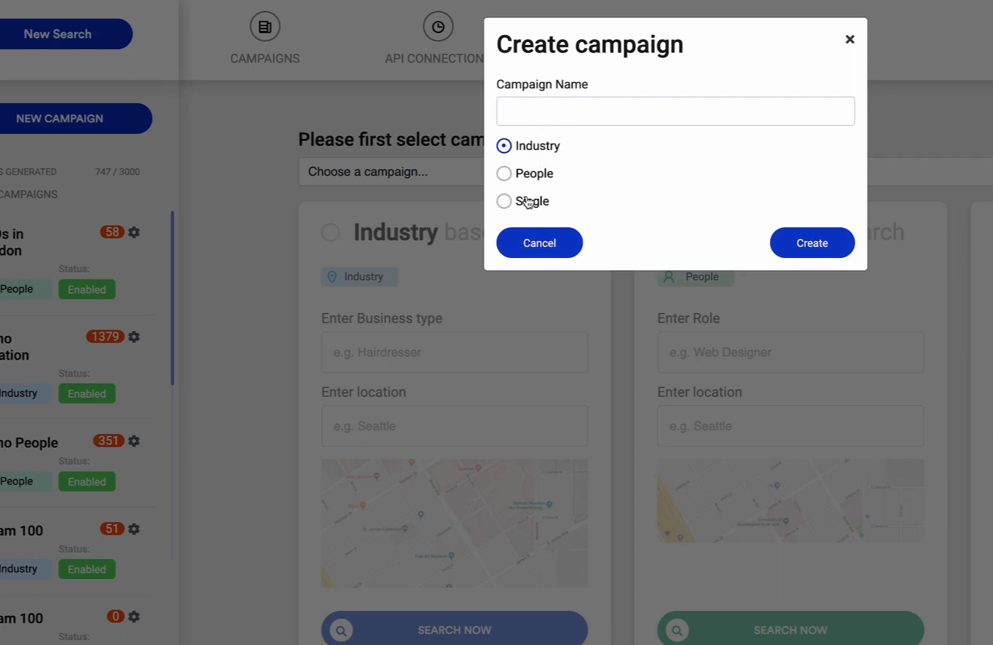
{"action": "left_click", "coordinate": [548, 110]}
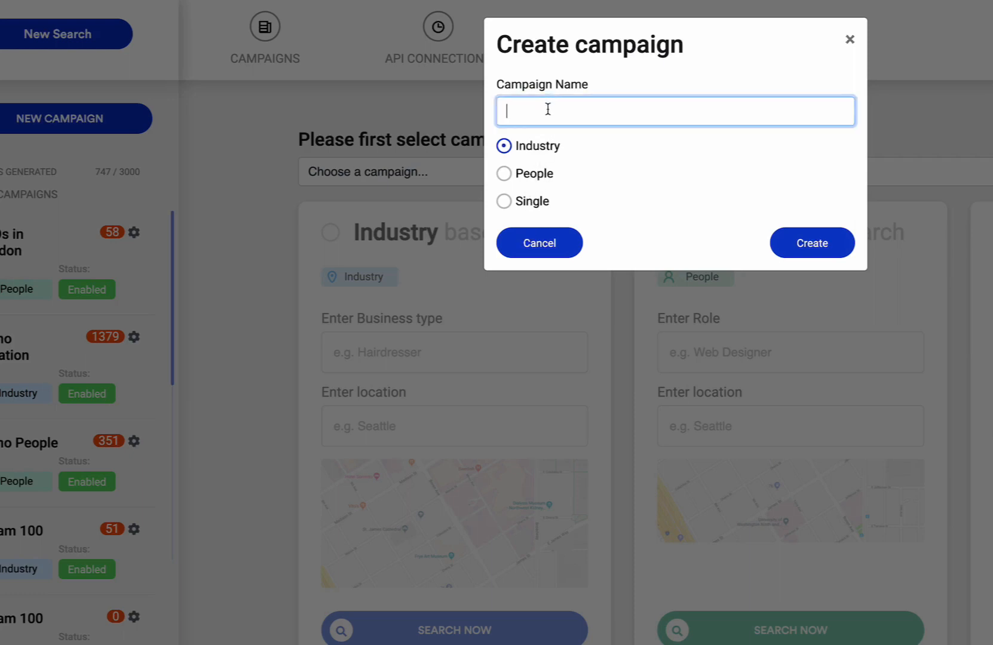
{"action": "type", "text": "DEMO A"}
{"action": "left_click", "coordinate": [800, 255]}
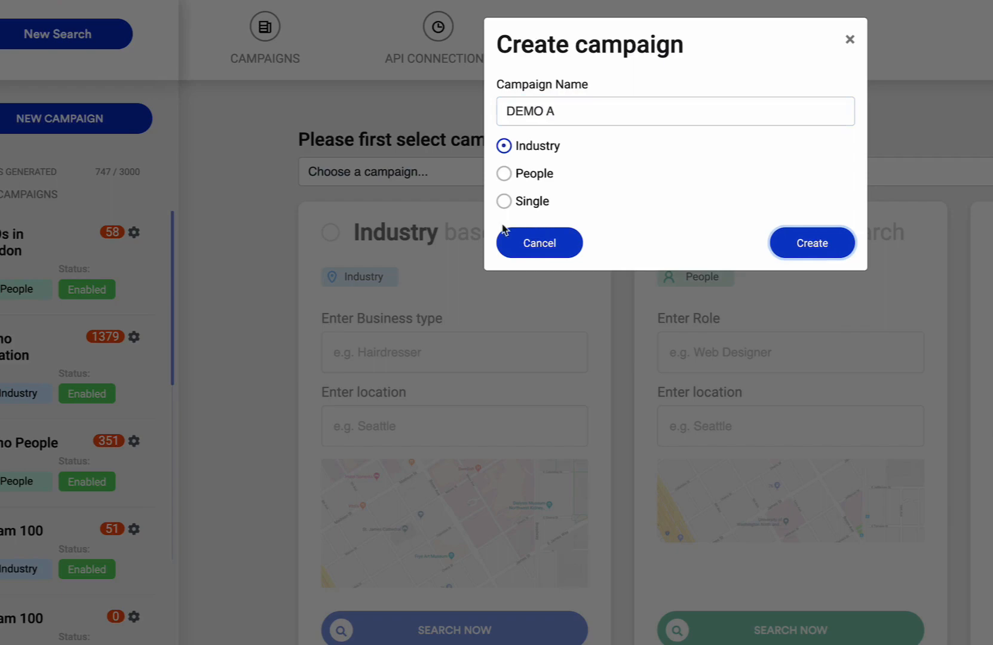
{"action": "left_click", "coordinate": [801, 249]}
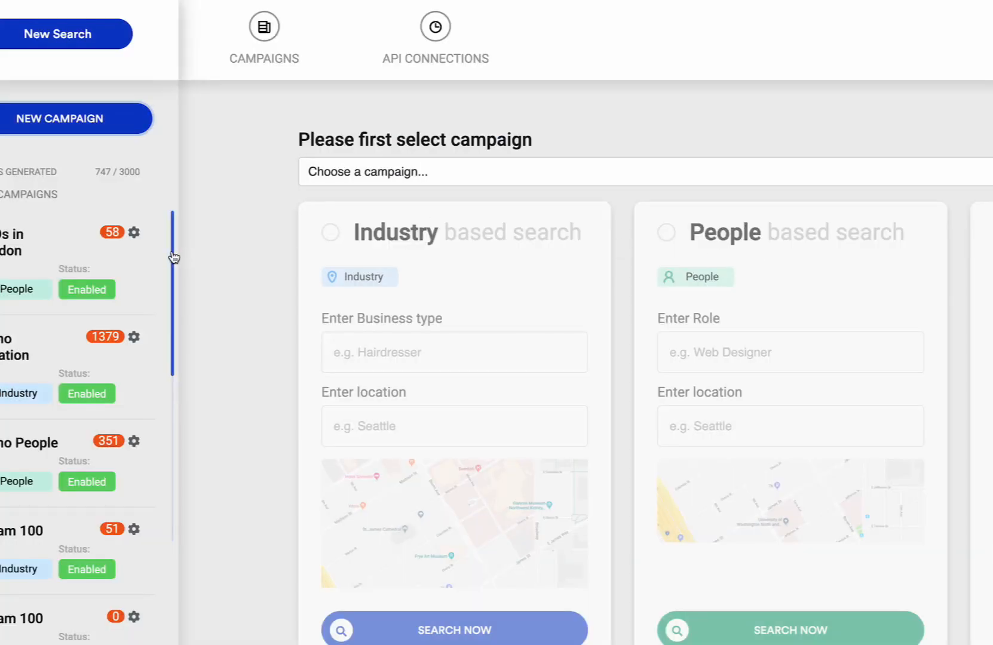
Scroll the sidebar campaign list to the bottom and open DEMO A.
{"action": "left_click_drag", "start_coordinate": [173, 258], "coordinate": [159, 642]}
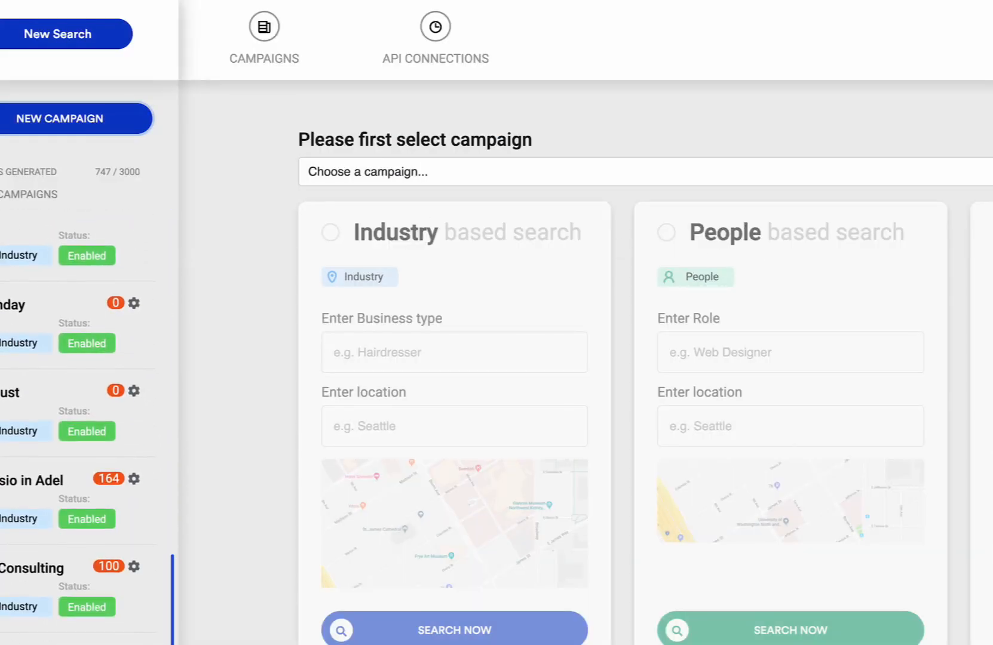
{"action": "left_click", "coordinate": [72, 636]}
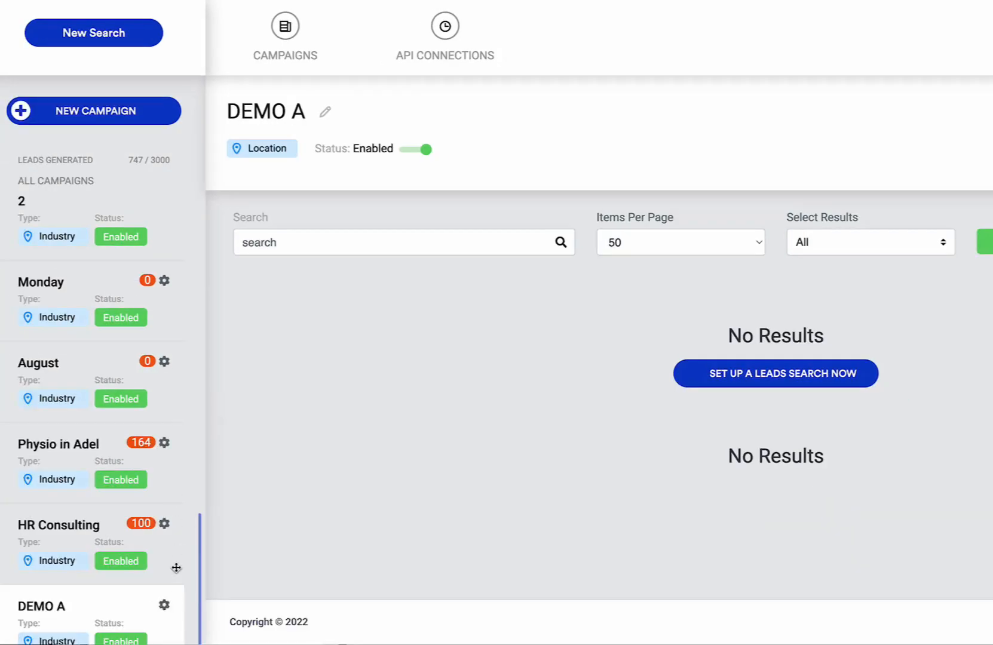
In DEMO A's settings, enter the tags Realtors, Sept2022, New York.
{"action": "left_click", "coordinate": [164, 606]}
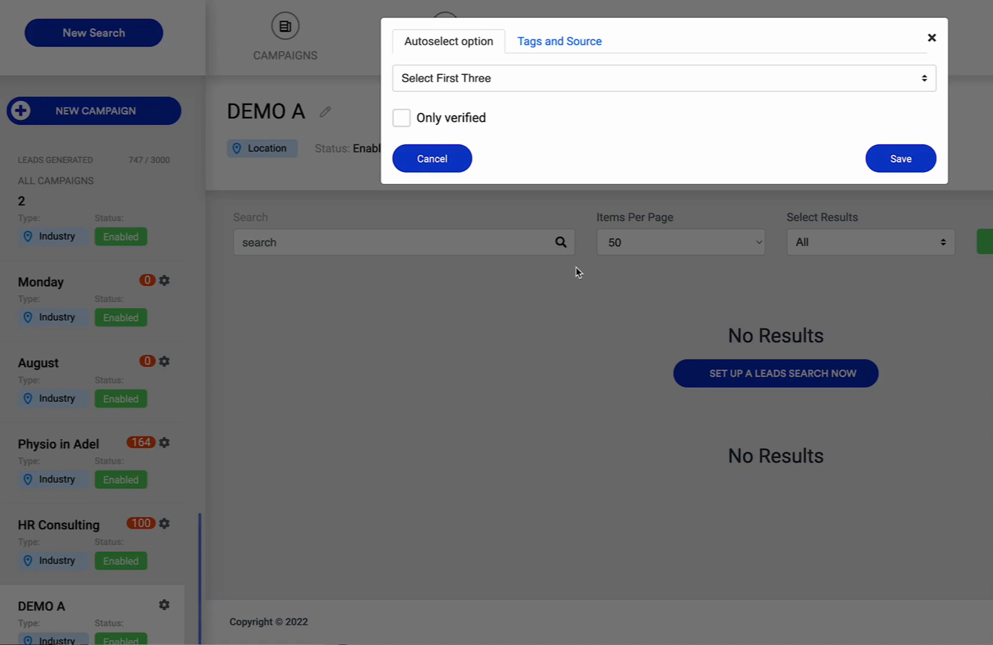
{"action": "left_click", "coordinate": [583, 50]}
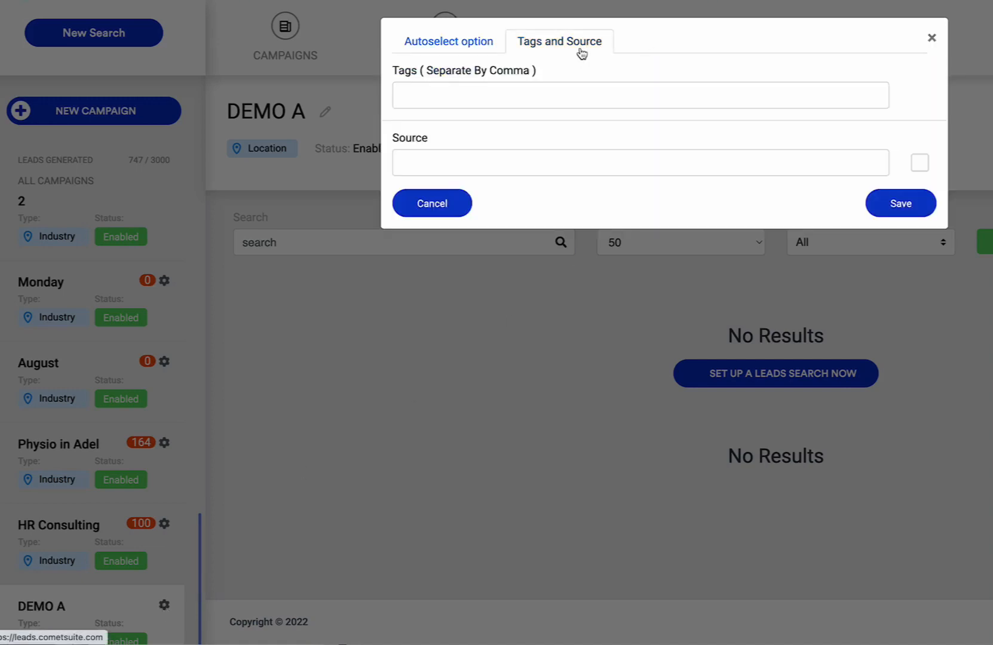
{"action": "left_click", "coordinate": [518, 103]}
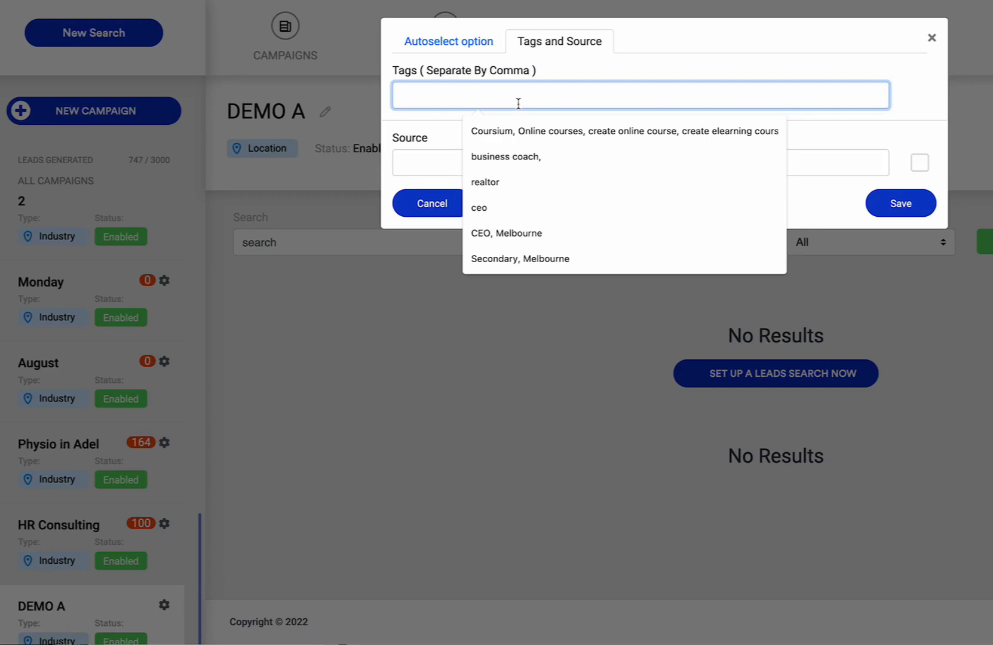
{"action": "left_click", "coordinate": [606, 79]}
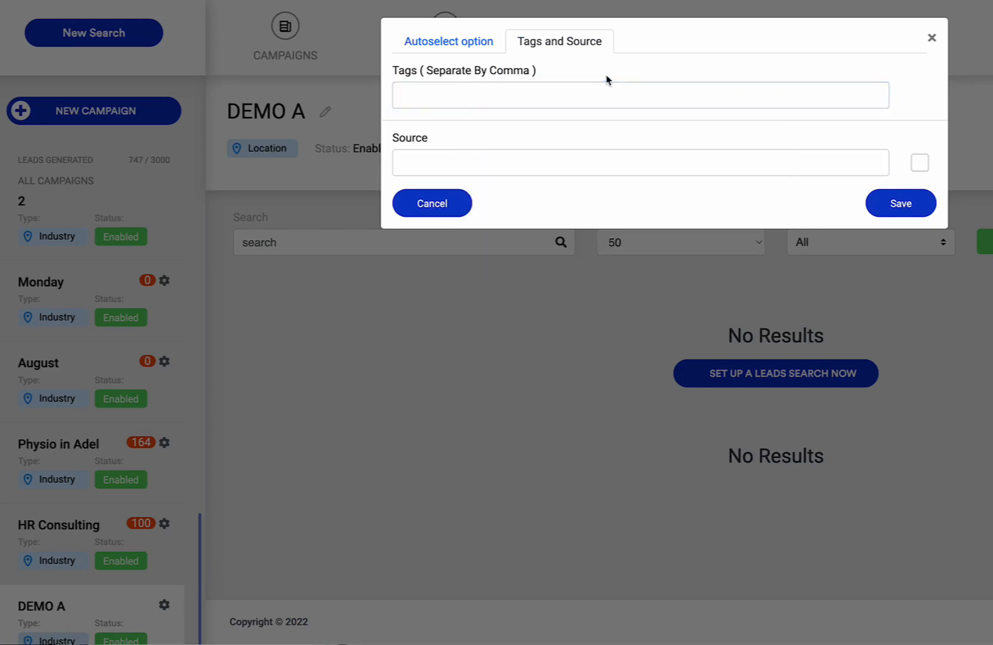
{"action": "left_click", "coordinate": [578, 90]}
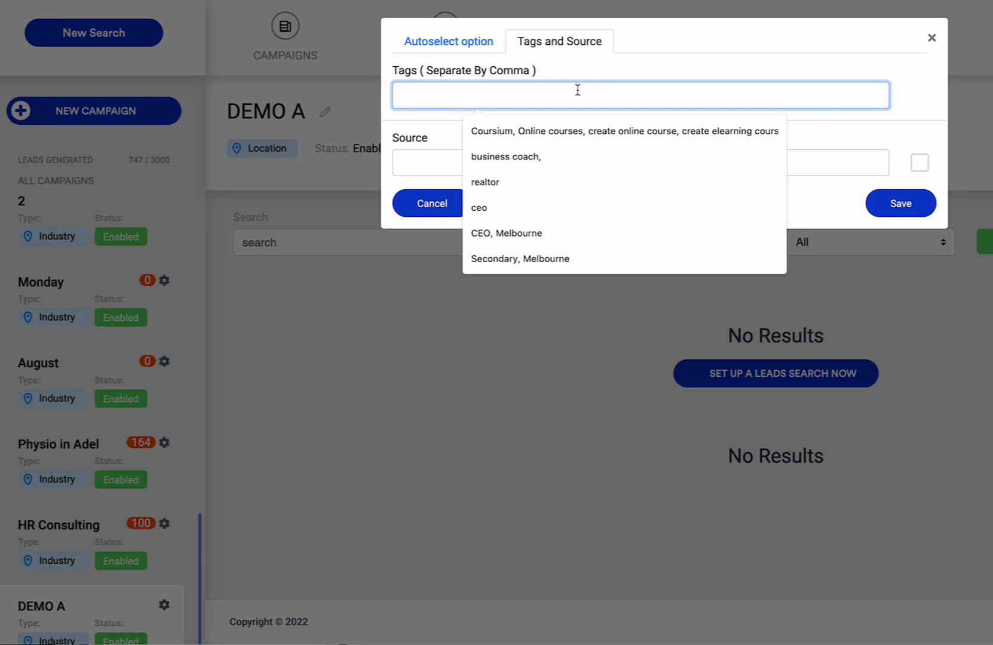
{"action": "type", "text": "Realtors"}
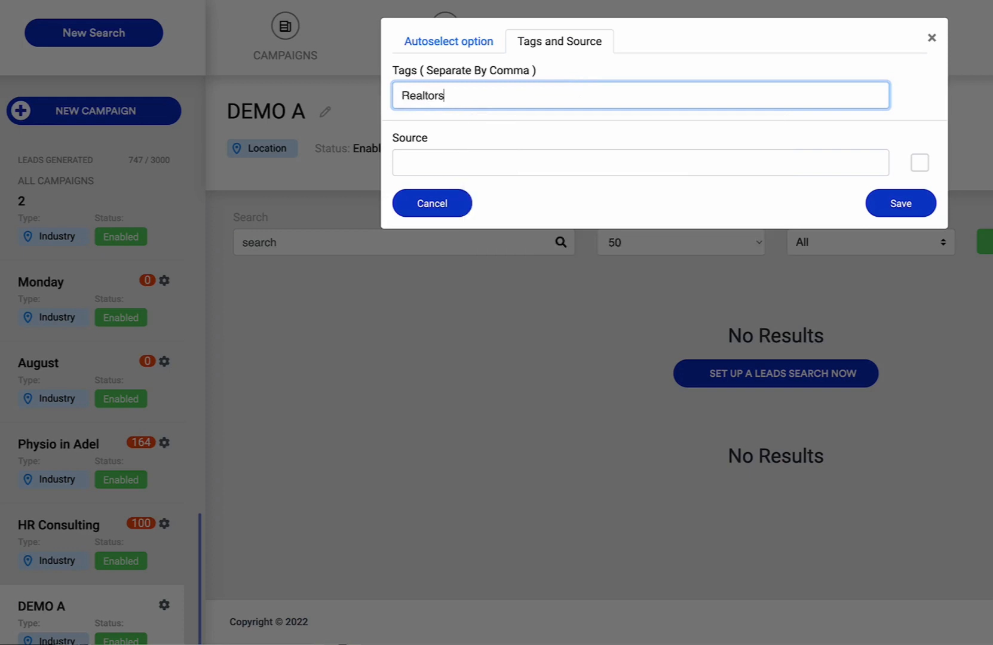
{"action": "type", "text": ", Sept2022, New York"}
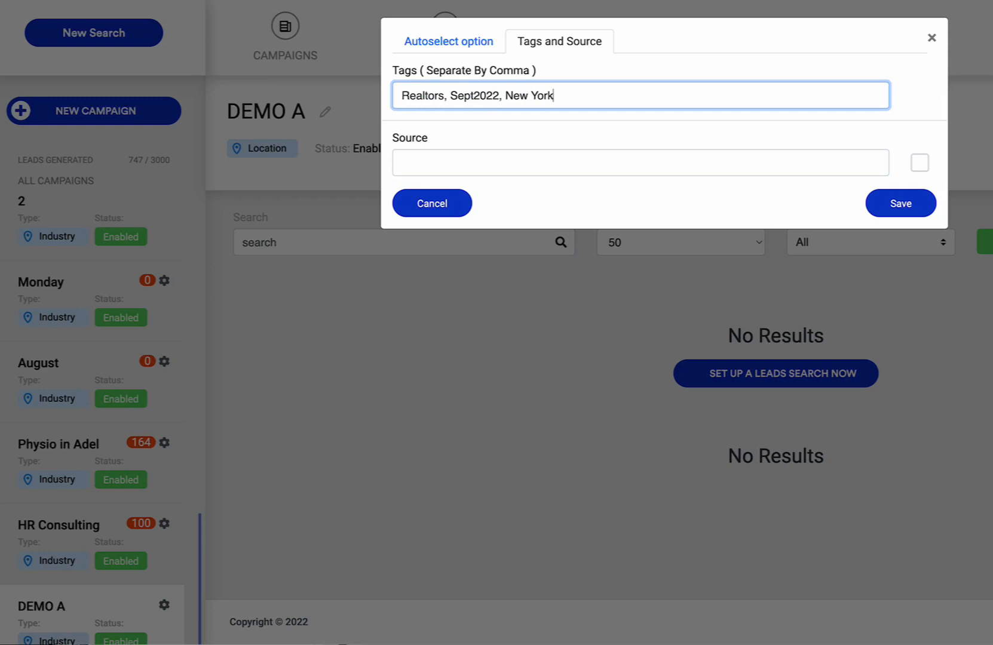
{"action": "left_click", "coordinate": [505, 148]}
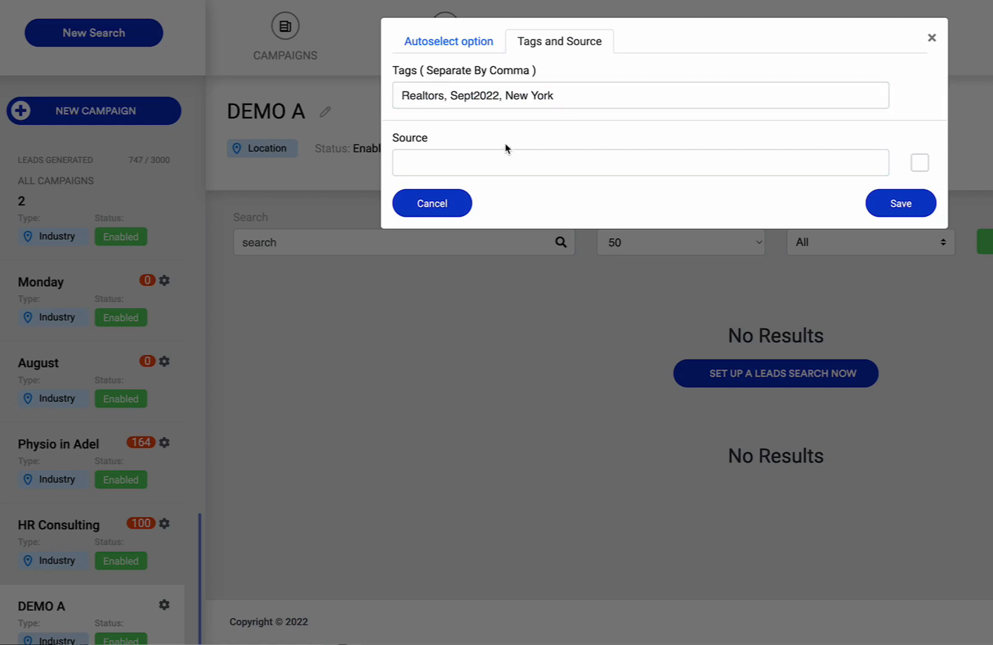
Set DEMO A's source to New York and save the settings.
{"action": "left_click", "coordinate": [437, 156]}
{"action": "type", "text": "lead gen."}
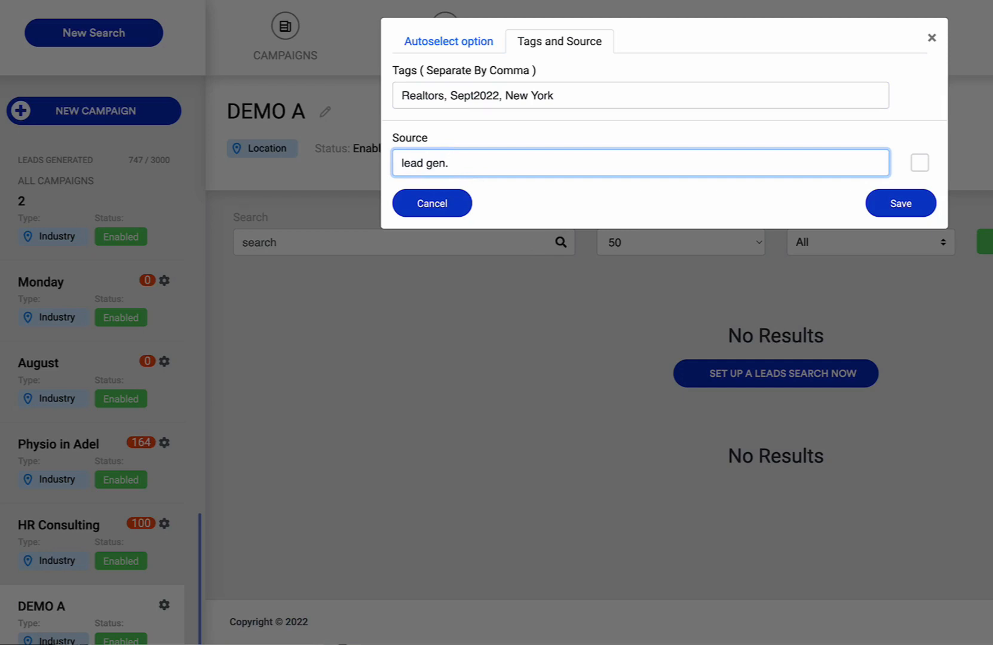
{"action": "key", "text": "BackSpace"}
{"action": "key", "text": "BackSpace"}
{"action": "key", "text": "BackSpace"}
{"action": "key", "text": "BackSpace"}
{"action": "key", "text": "BackSpace"}
{"action": "key", "text": "BackSpace"}
{"action": "key", "text": "BackSpace"}
{"action": "key", "text": "BackSpace"}
{"action": "key", "text": "BackSpace"}
{"action": "type", "text": "New York"}
{"action": "left_click", "coordinate": [886, 213]}
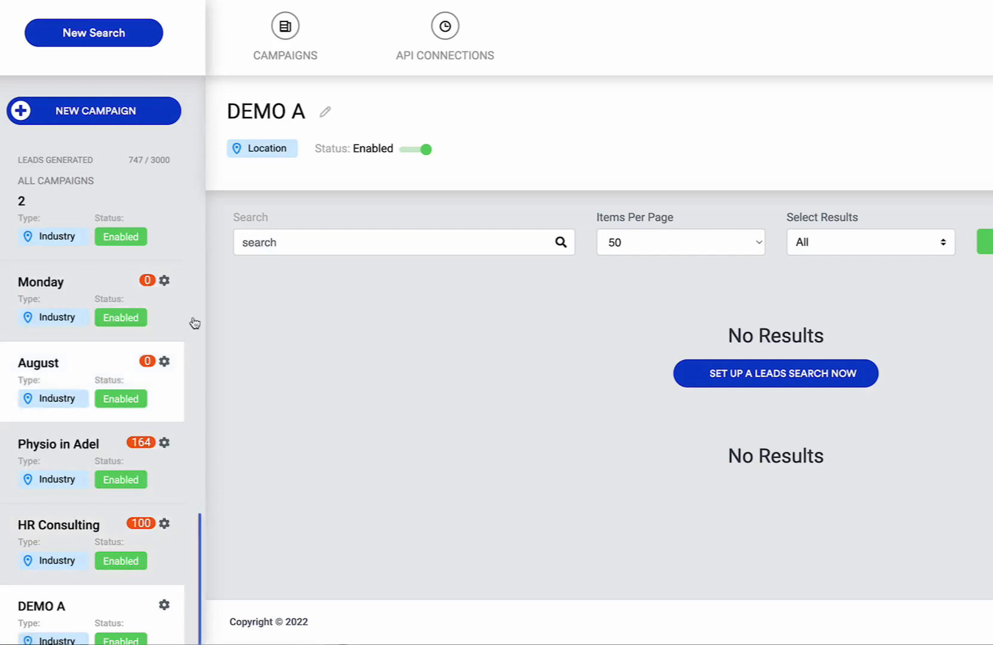
From the new search page, choose to create a new campaign from the campaign list.
{"action": "left_click", "coordinate": [96, 37]}
{"action": "left_click", "coordinate": [369, 159]}
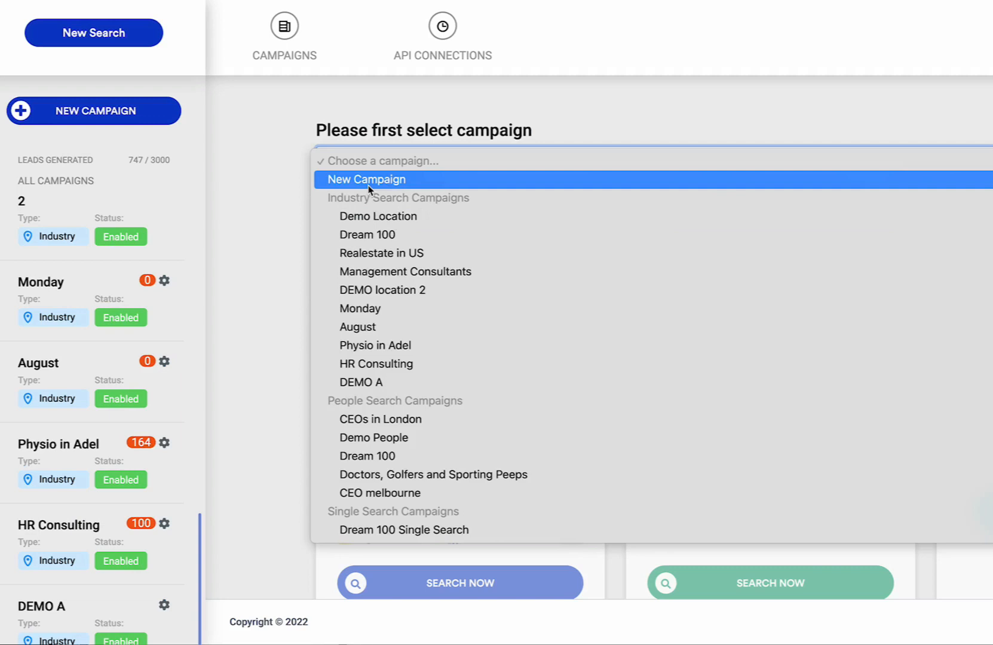
{"action": "left_click", "coordinate": [228, 232]}
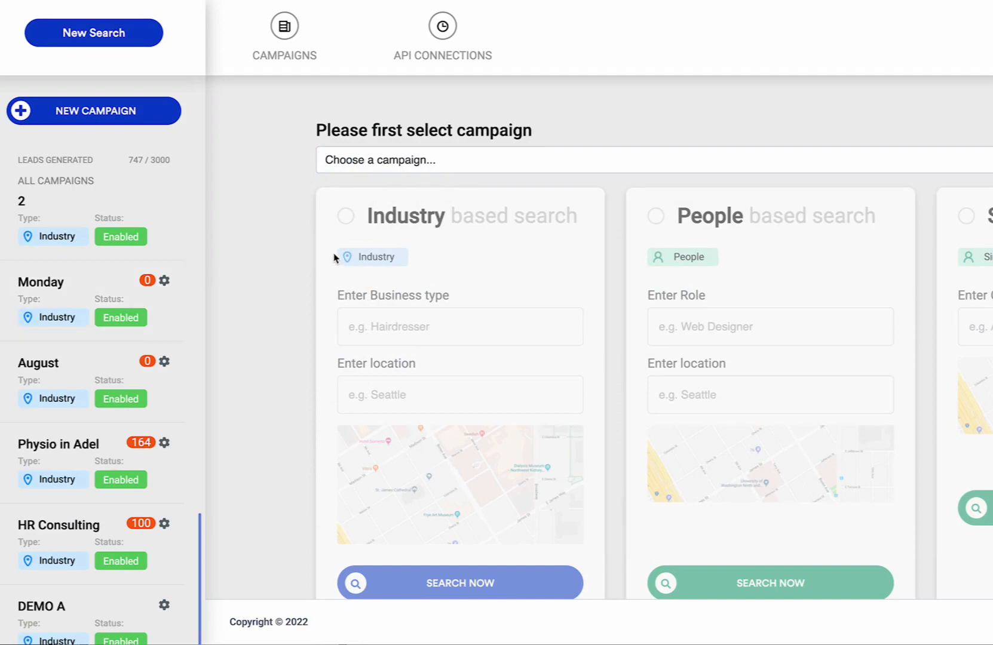
{"action": "left_click", "coordinate": [395, 173]}
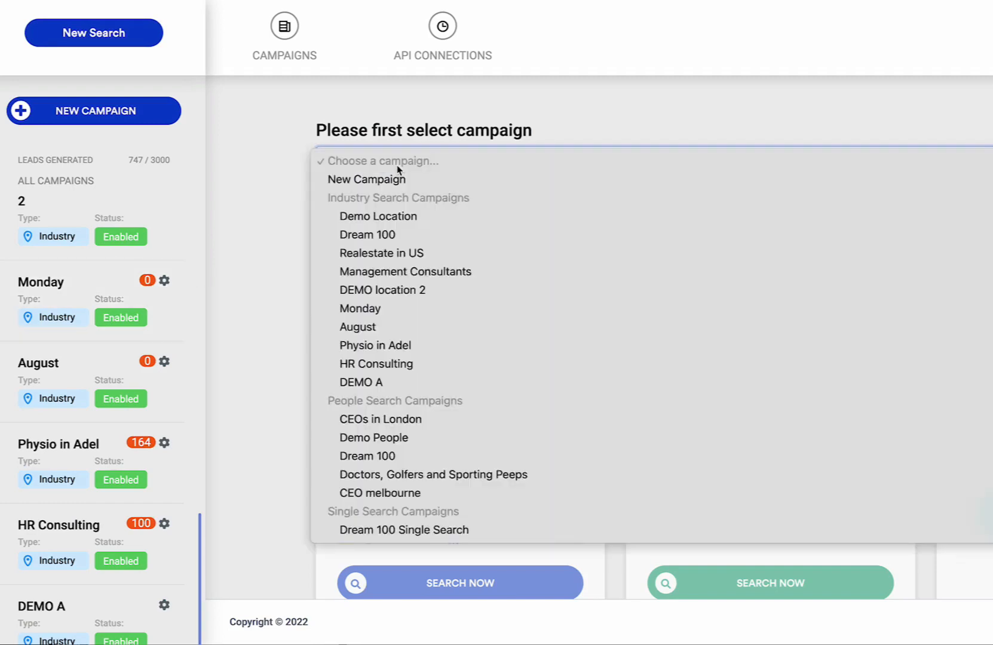
{"action": "left_click", "coordinate": [389, 196]}
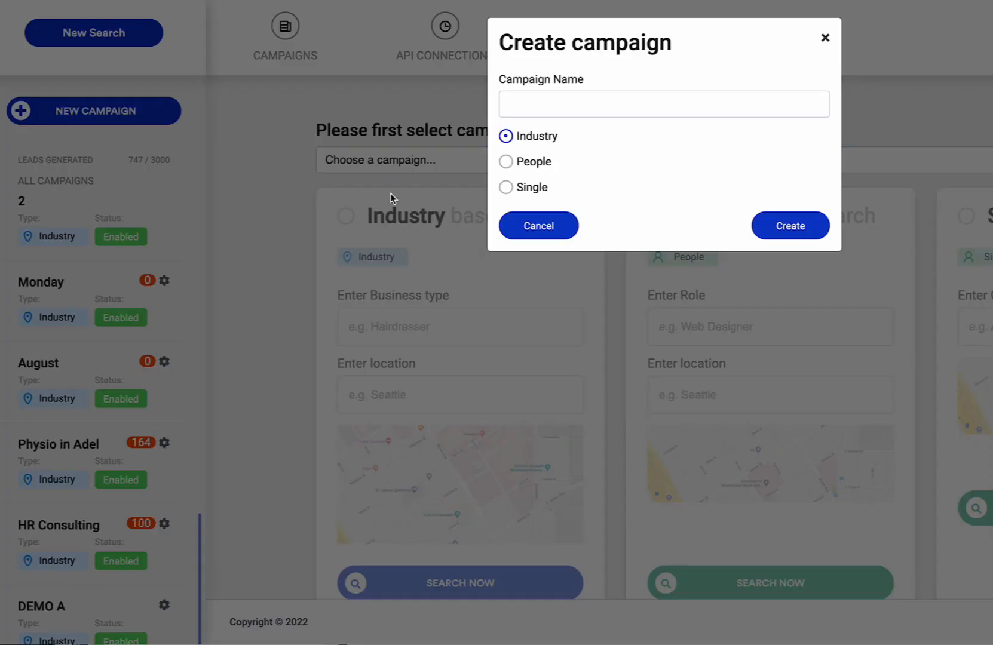
Create a People-type campaign named 'Demo PEOPLE A'.
{"action": "left_click", "coordinate": [509, 163]}
{"action": "left_click", "coordinate": [537, 104]}
{"action": "type", "text": "Demo PEOIPP"}
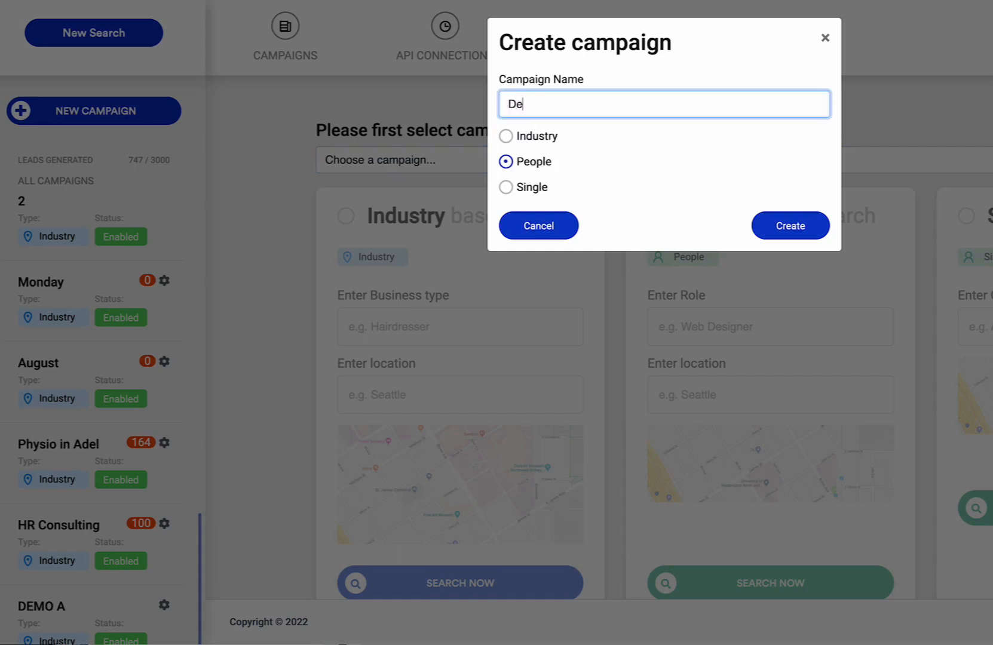
{"action": "key", "text": "BackSpace"}
{"action": "key", "text": "BackSpace"}
{"action": "key", "text": "BackSpace"}
{"action": "type", "text": "PLE A"}
{"action": "left_click", "coordinate": [787, 233]}
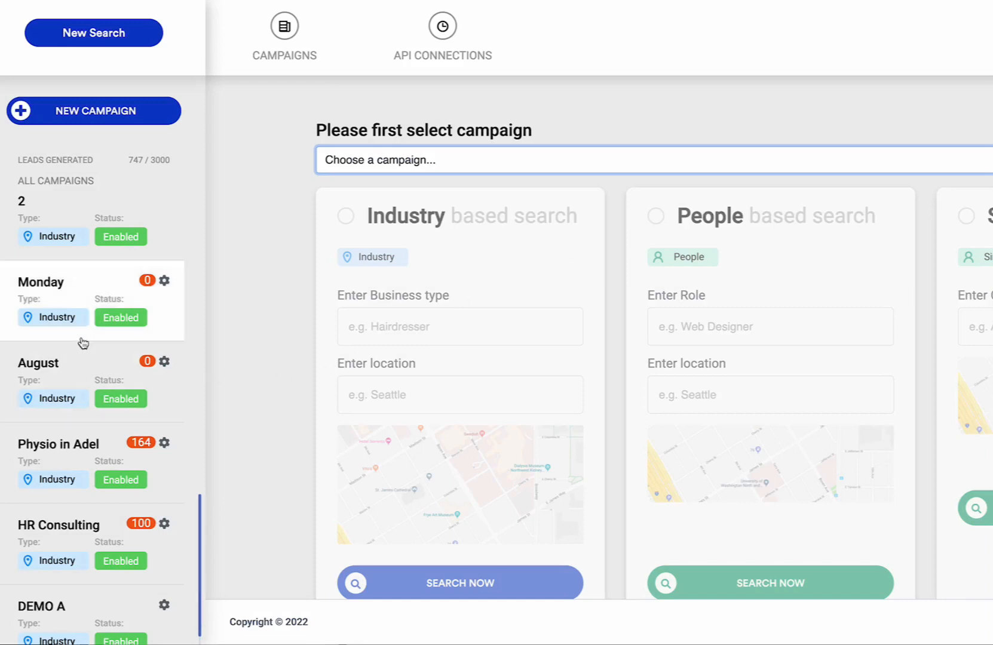
Tag Demo PEOPLE A with 'business coach', set source Leads Search, and save.
{"action": "scroll", "coordinate": [84, 359], "scroll_direction": "down", "scroll_amount": 2}
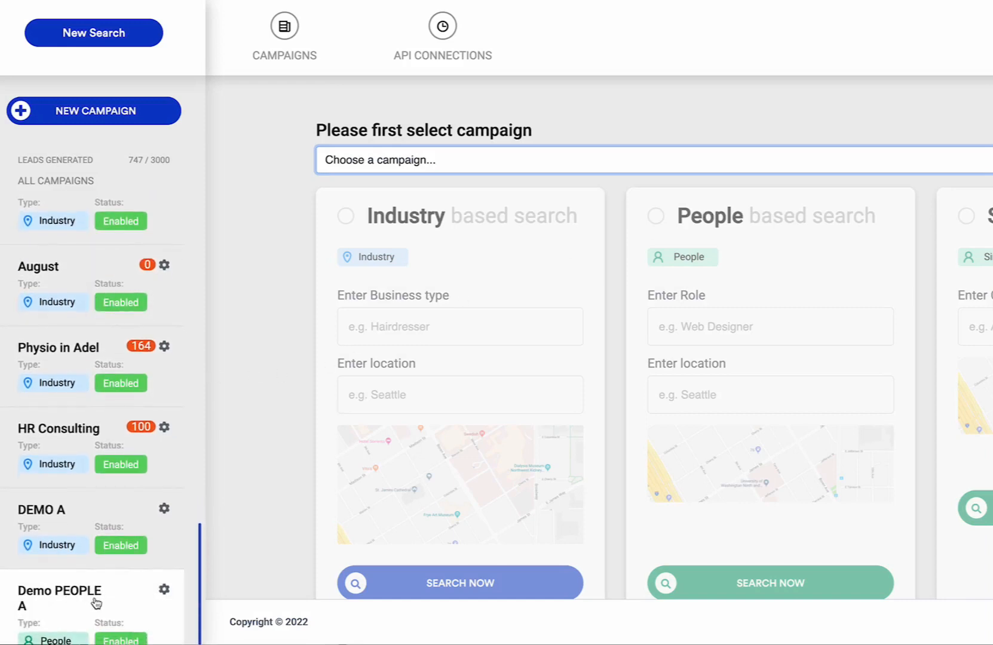
{"action": "scroll", "coordinate": [96, 600], "scroll_direction": "down", "scroll_amount": 2}
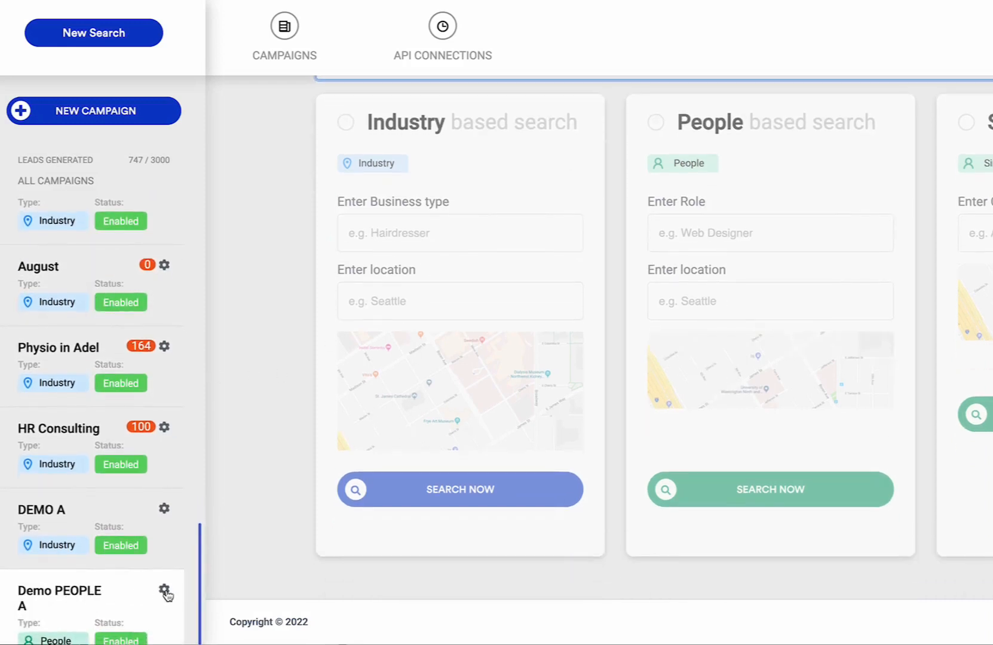
{"action": "left_click", "coordinate": [163, 590]}
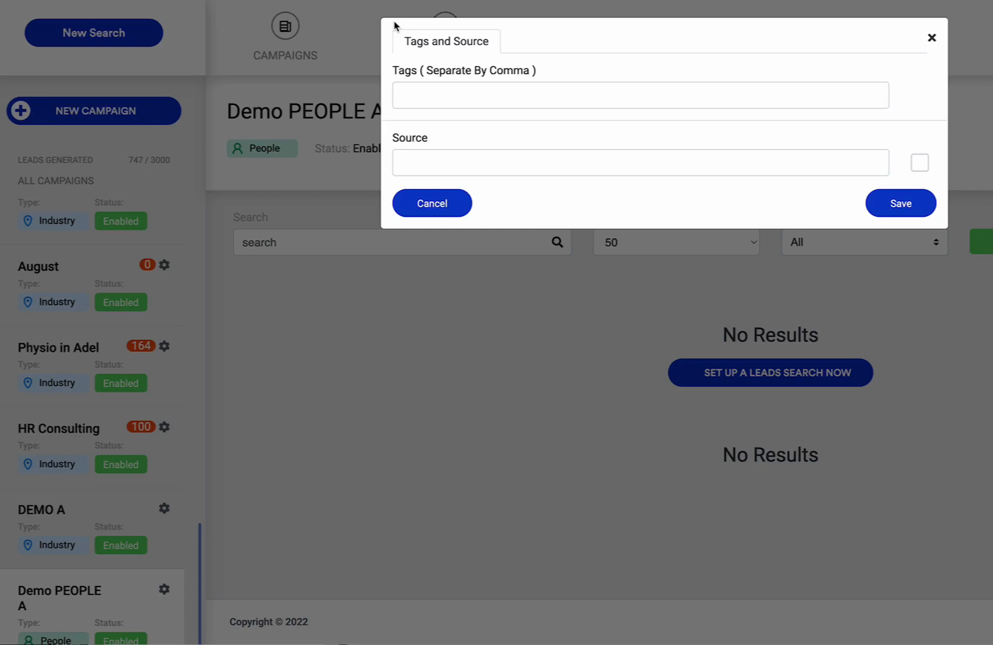
{"action": "left_click", "coordinate": [470, 95]}
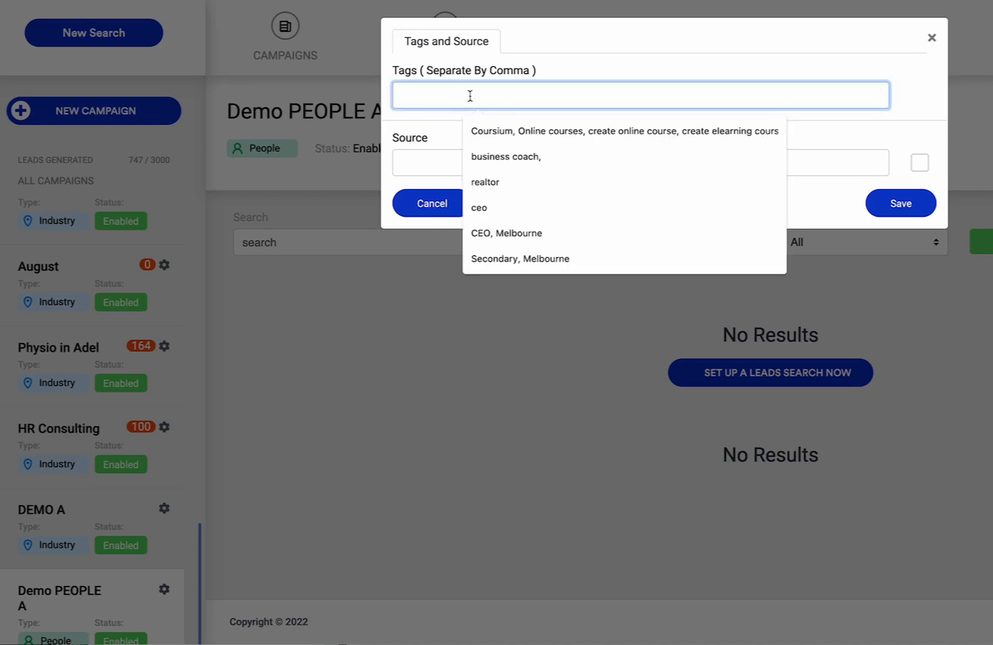
{"action": "left_click", "coordinate": [530, 170]}
{"action": "left_click", "coordinate": [442, 160]}
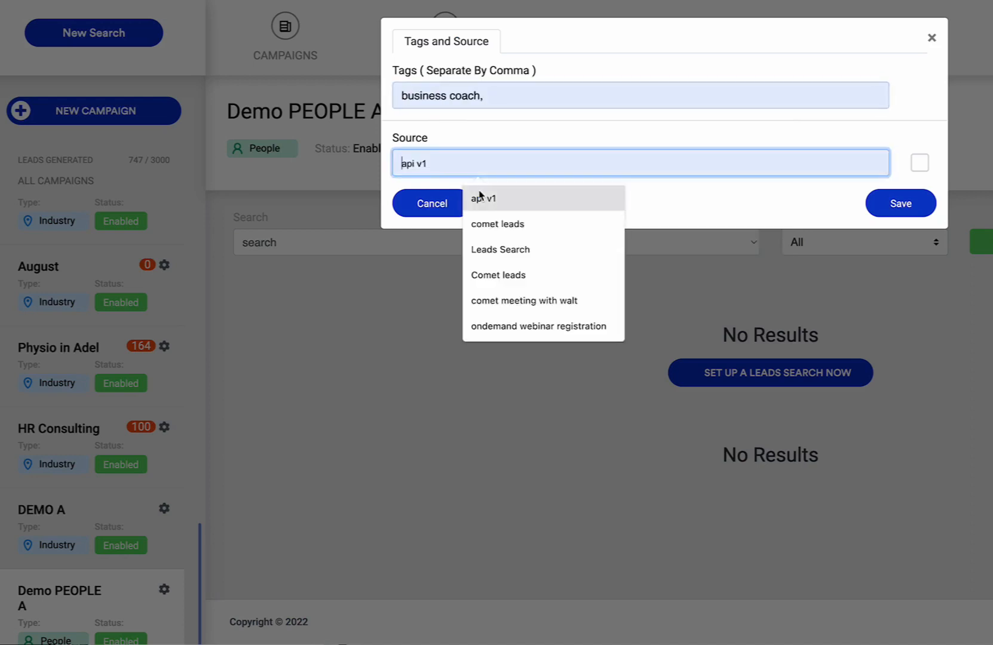
{"action": "left_click", "coordinate": [498, 249]}
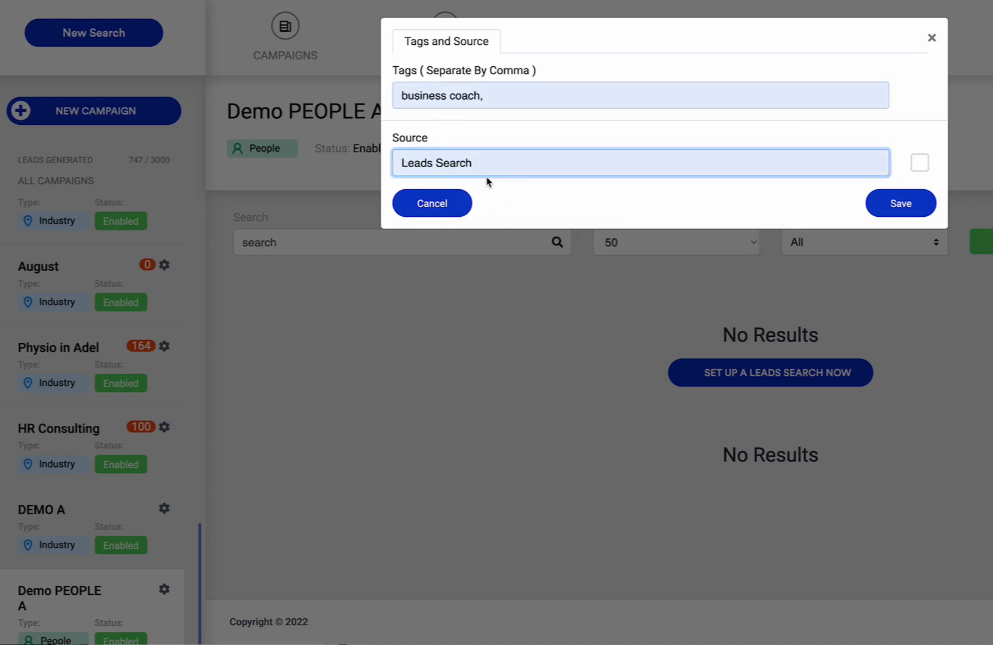
{"action": "left_click", "coordinate": [596, 108]}
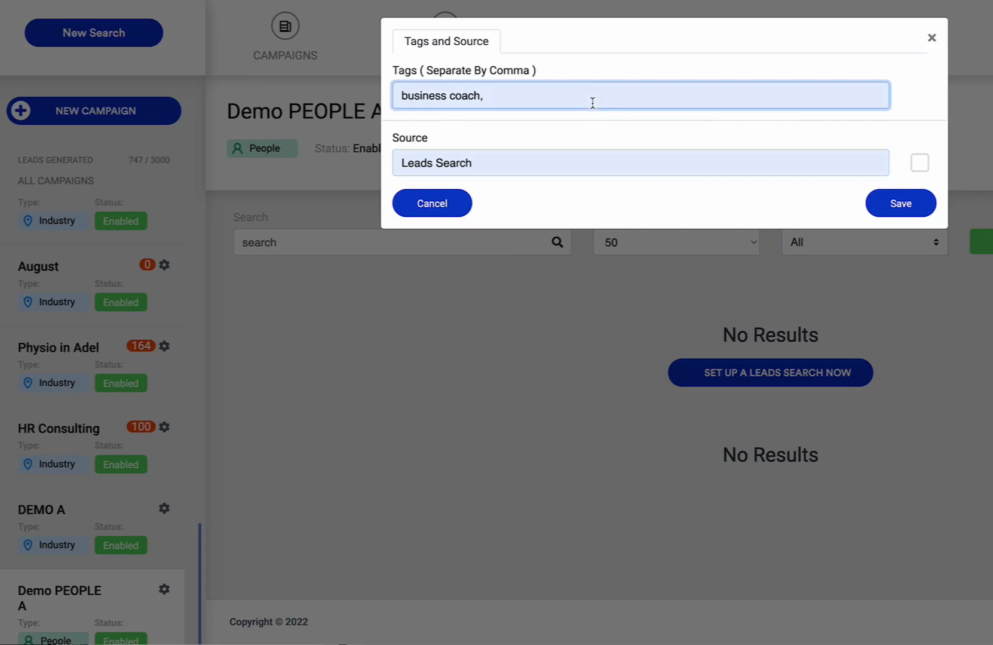
{"action": "key", "text": "BackSpace"}
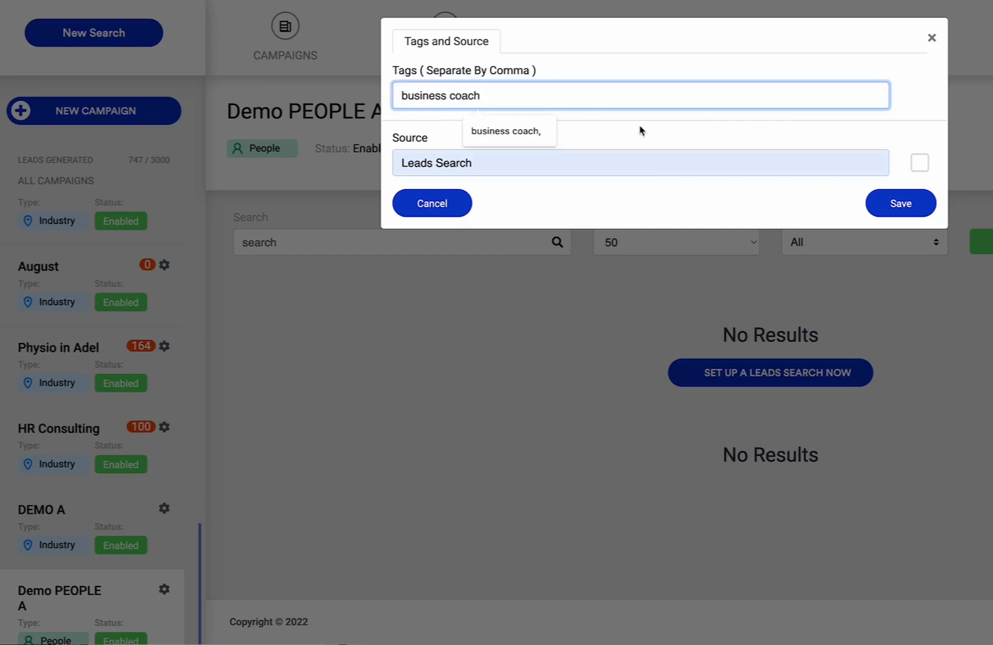
{"action": "left_click", "coordinate": [879, 210]}
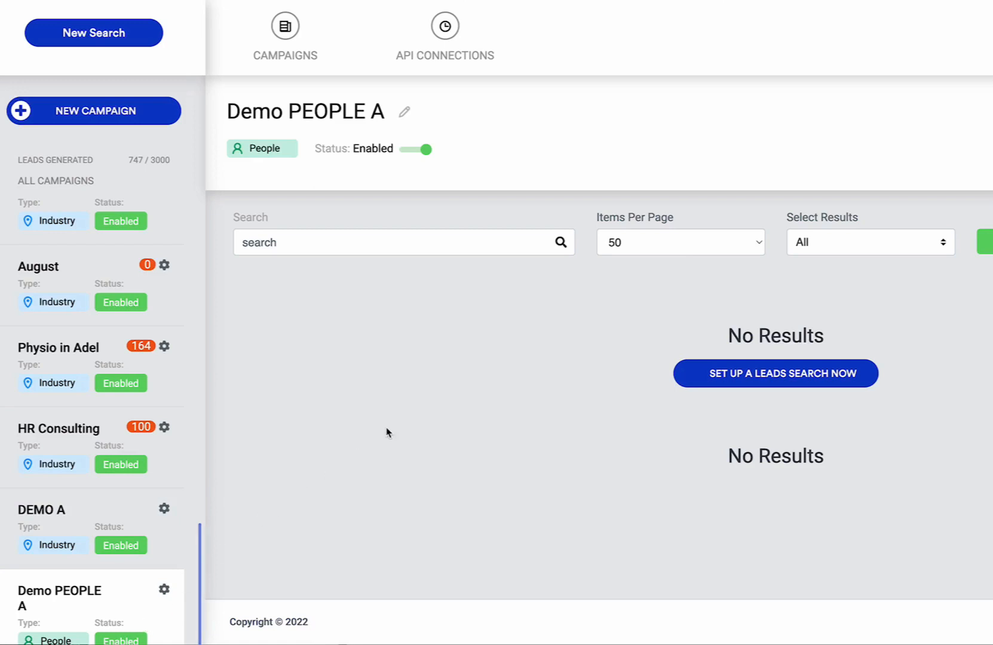
Create a Single-type campaign named 'DEMO SINGLE A'.
{"action": "left_click", "coordinate": [146, 122]}
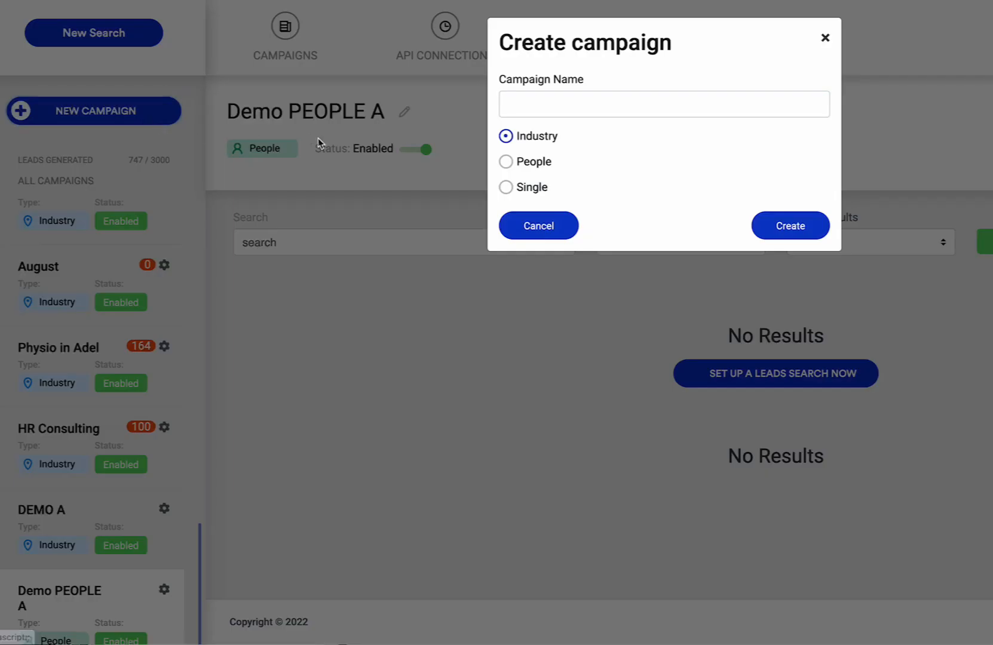
{"action": "left_click", "coordinate": [538, 188]}
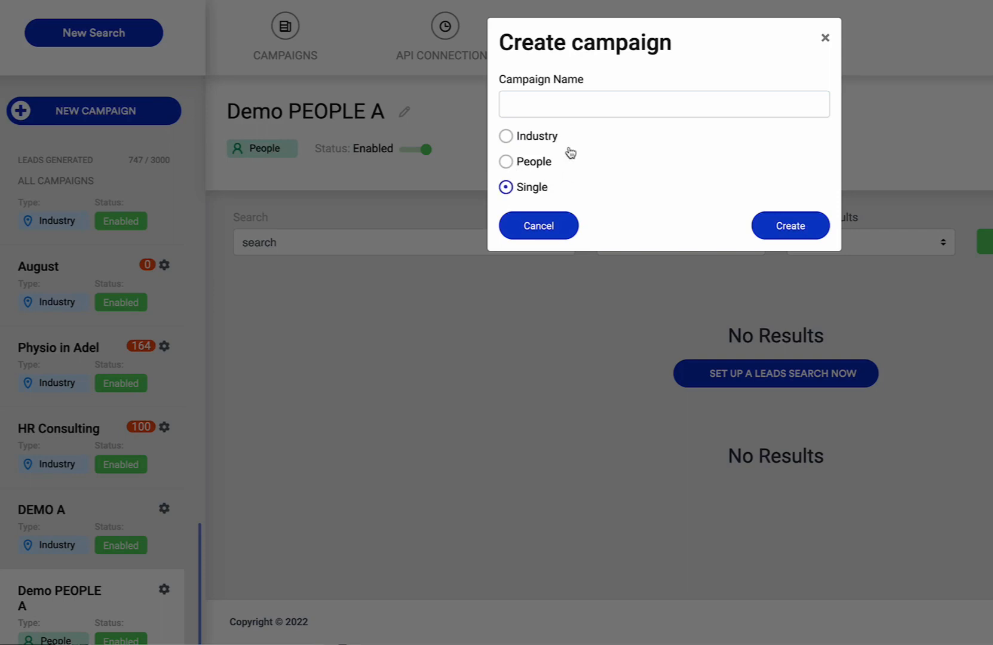
{"action": "left_click", "coordinate": [561, 110]}
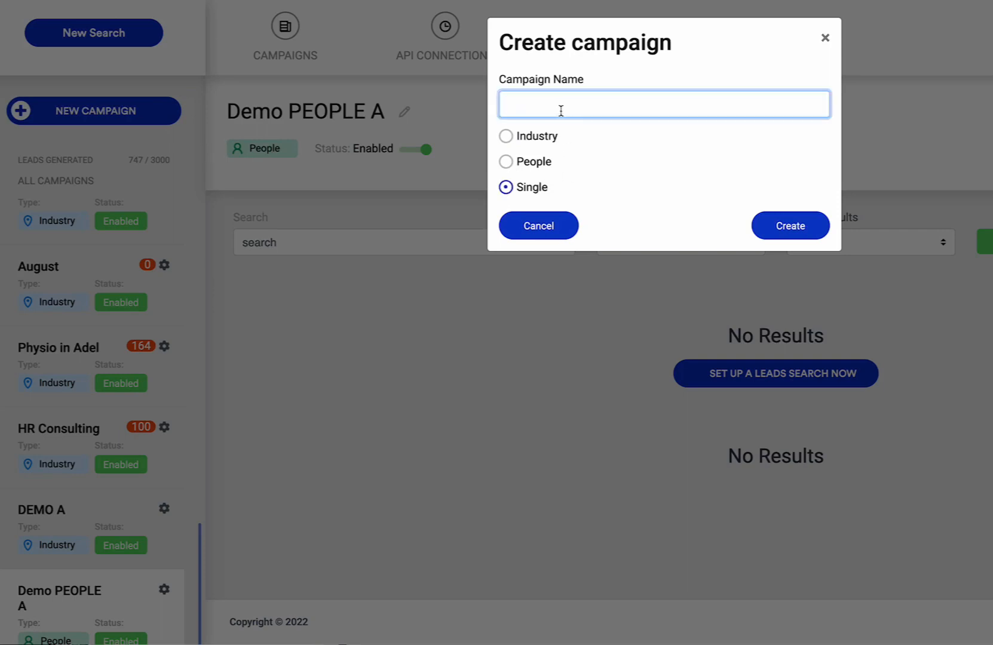
{"action": "type", "text": "DEMO SINGEL"}
{"action": "key", "text": "BackSpace"}
{"action": "key", "text": "BackSpace"}
{"action": "type", "text": "LE"}
{"action": "left_click", "coordinate": [774, 225]}
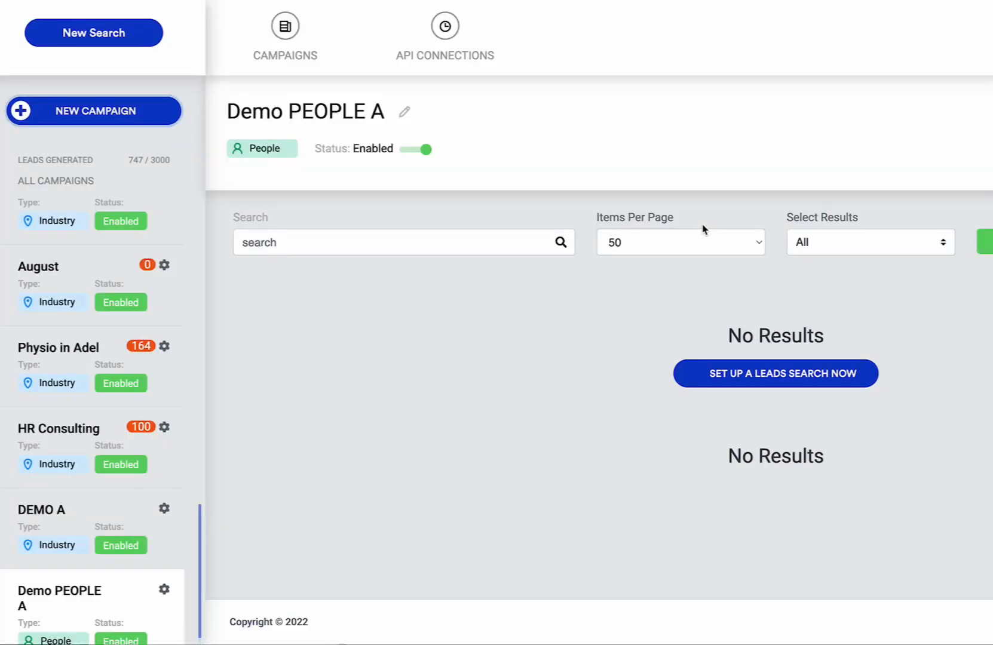
Give DEMO SINGLE A the tags CEO, Melbourne and source Leads Search, then save.
{"action": "scroll", "coordinate": [126, 454], "scroll_direction": "down", "scroll_amount": 2}
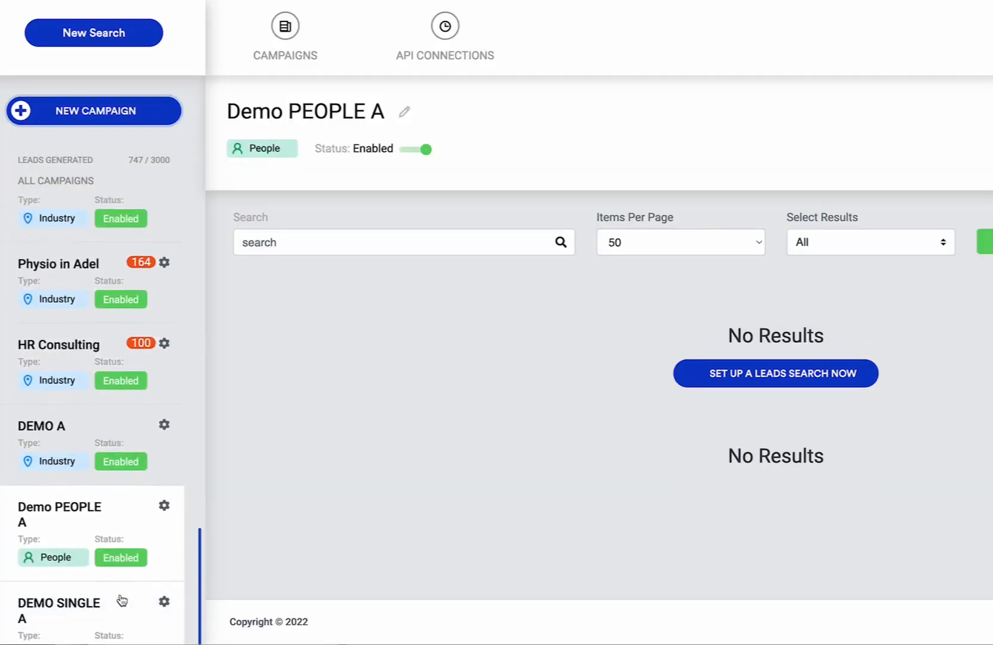
{"action": "left_click", "coordinate": [171, 591]}
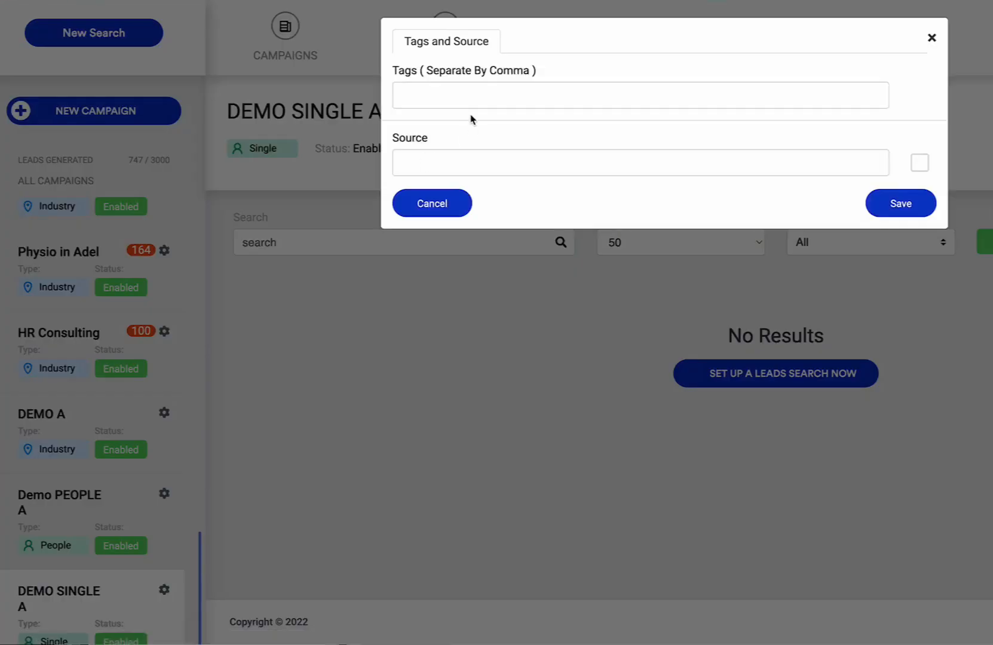
{"action": "left_click", "coordinate": [473, 98]}
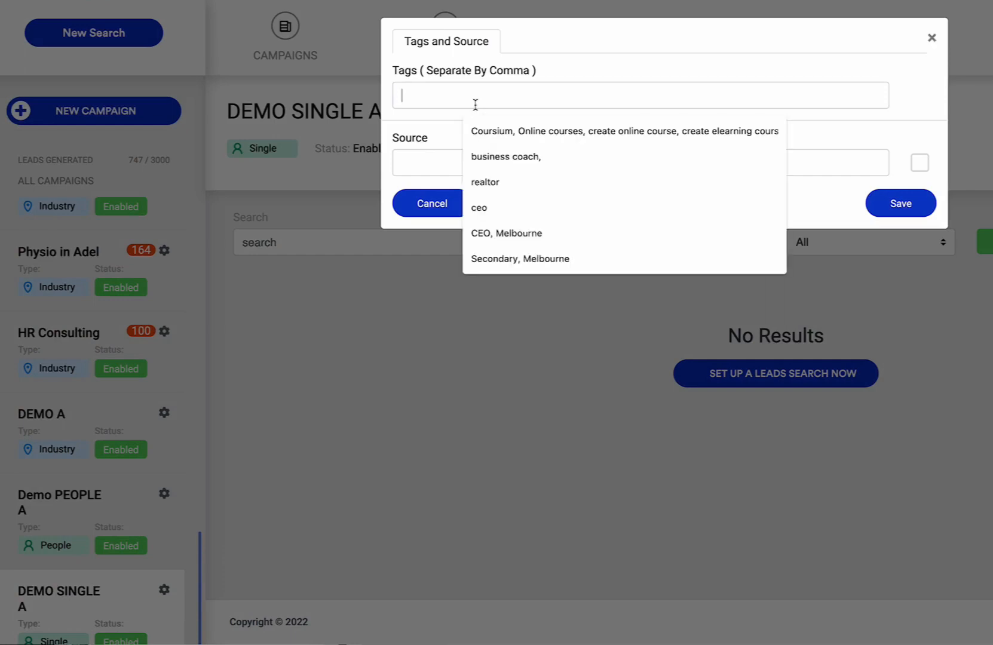
{"action": "left_click", "coordinate": [519, 236]}
{"action": "left_click", "coordinate": [452, 166]}
{"action": "left_click", "coordinate": [490, 250]}
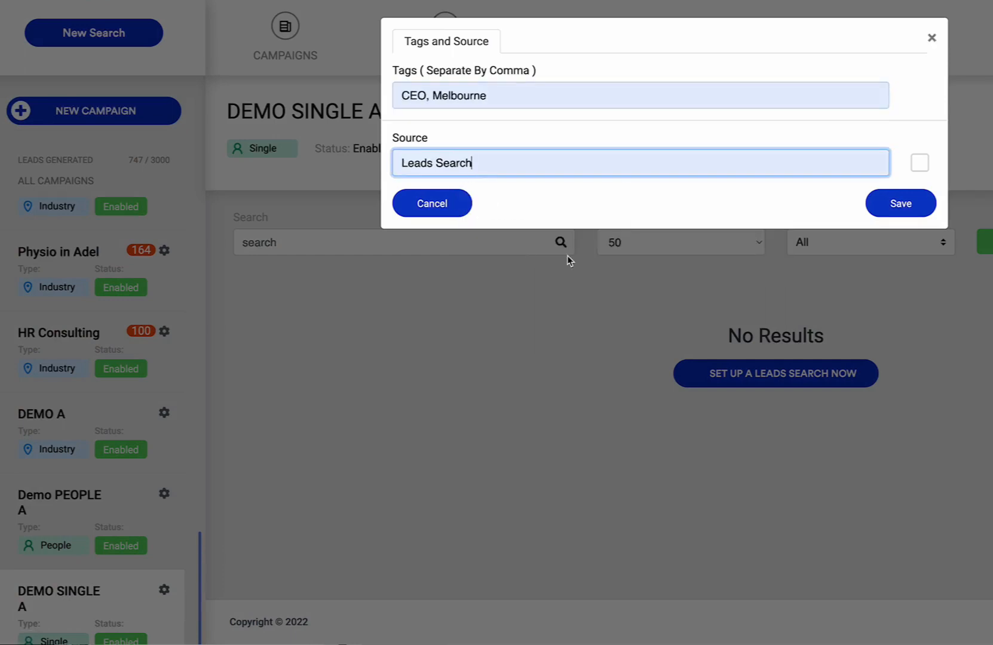
{"action": "left_click", "coordinate": [878, 203]}
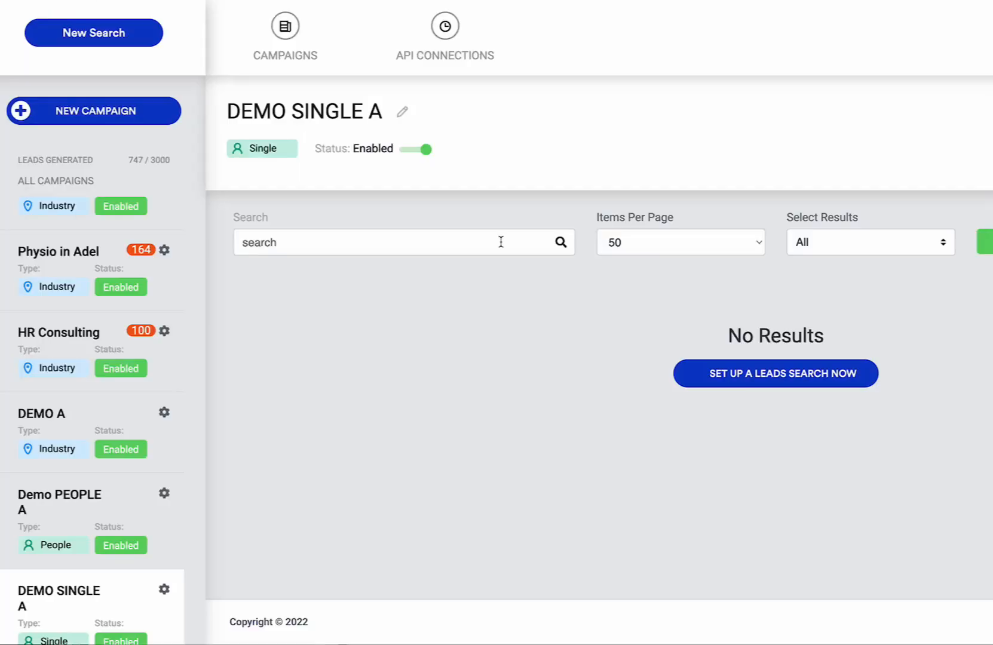